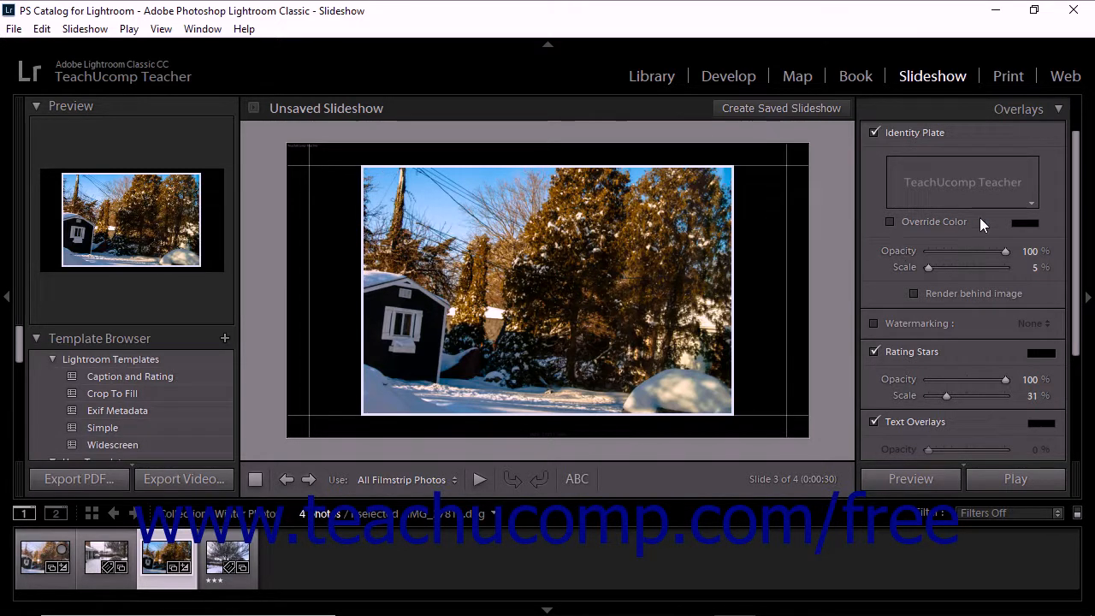
Switch the slideshow's identity plate to Logo ID Plate and open it for editing in the Identity Plate Editor.
click(1026, 199)
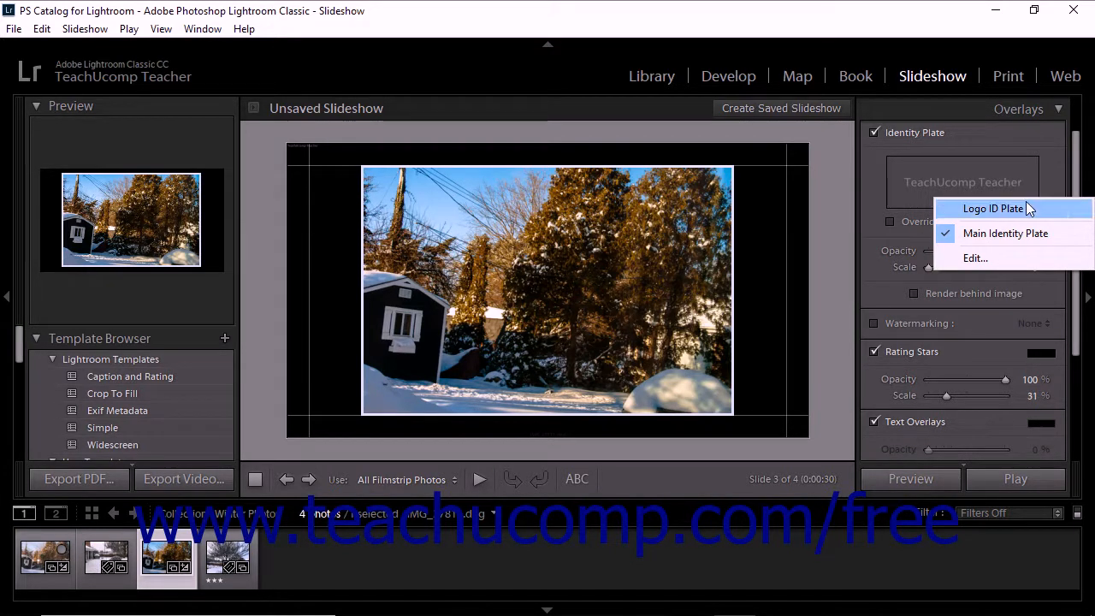
click(1026, 210)
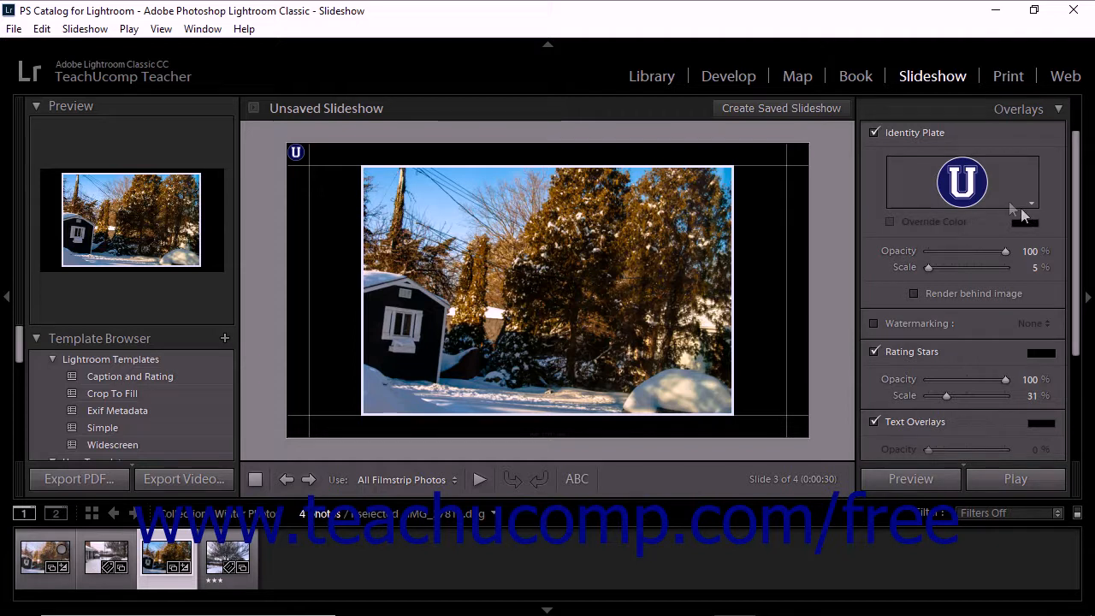
click(980, 190)
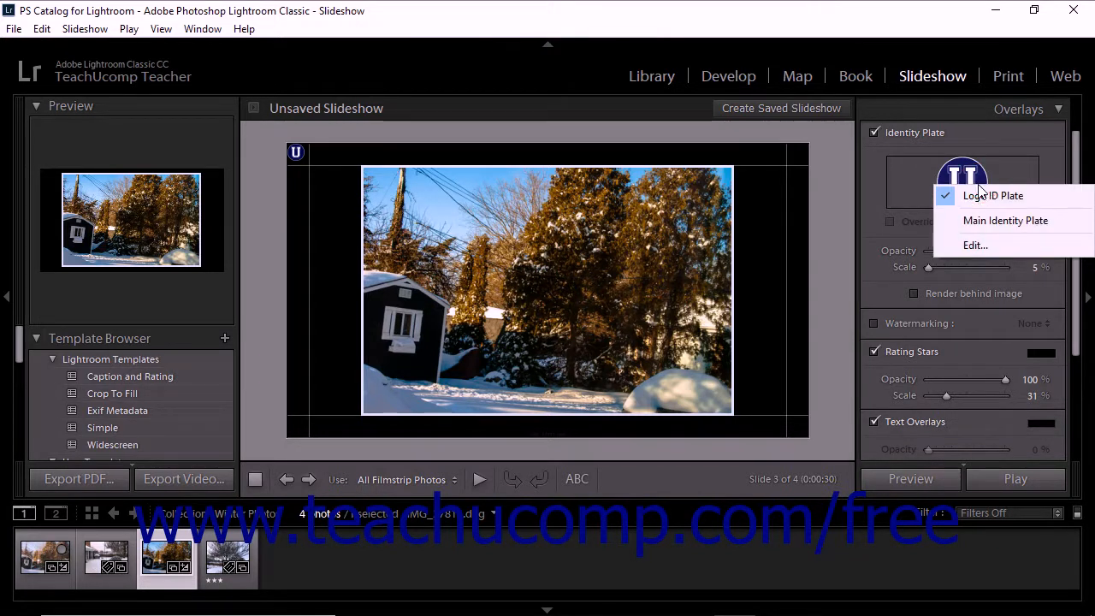
click(976, 245)
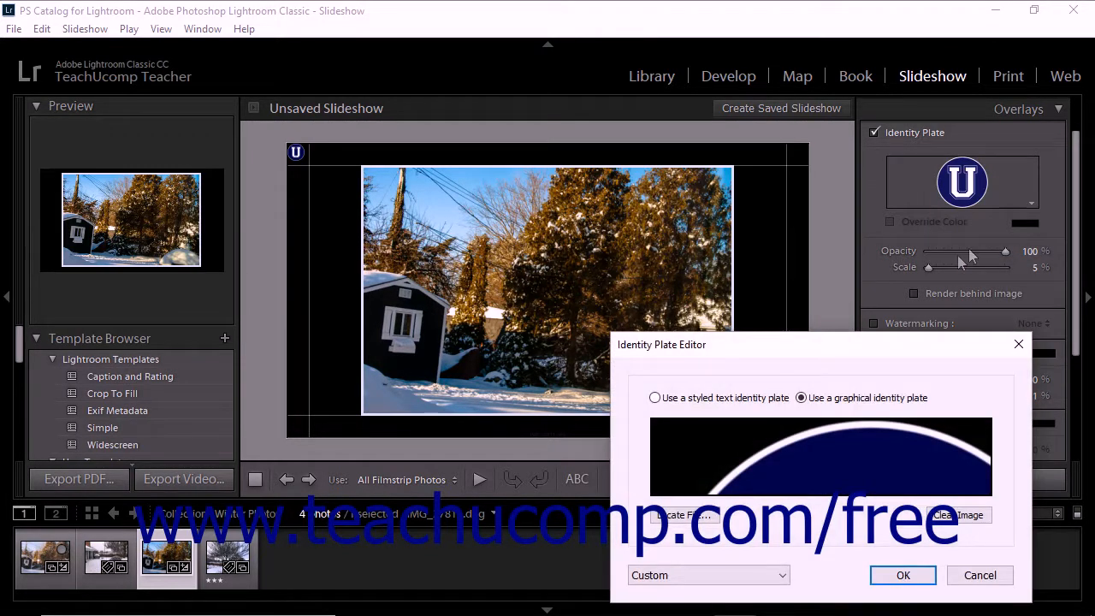
drag(831, 351, 549, 167)
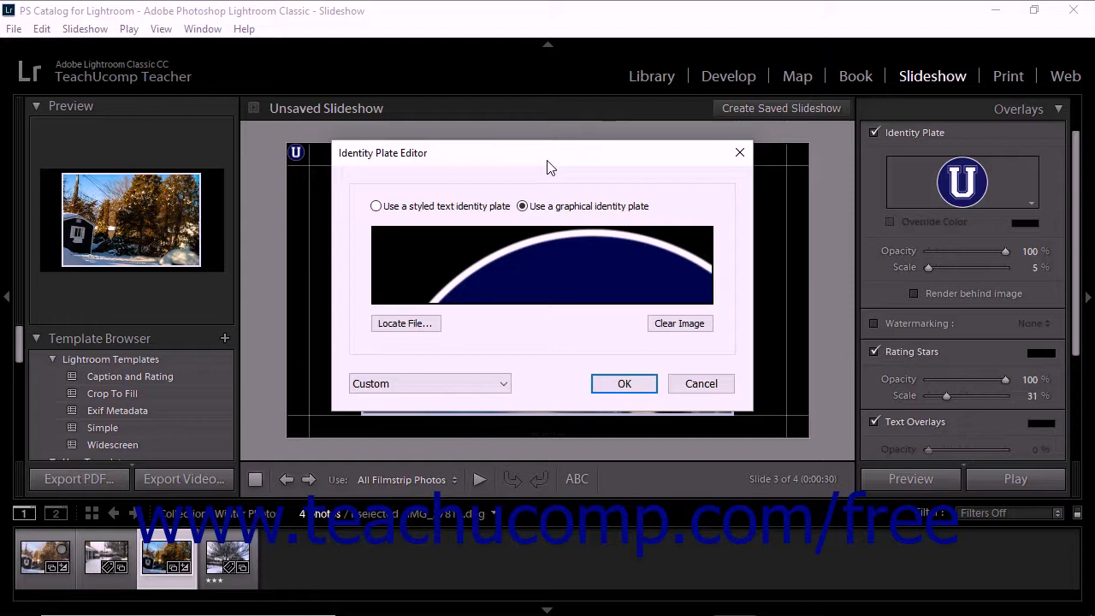
Change the identity plate to styled text and enter "TUC Photography" as its text.
click(420, 207)
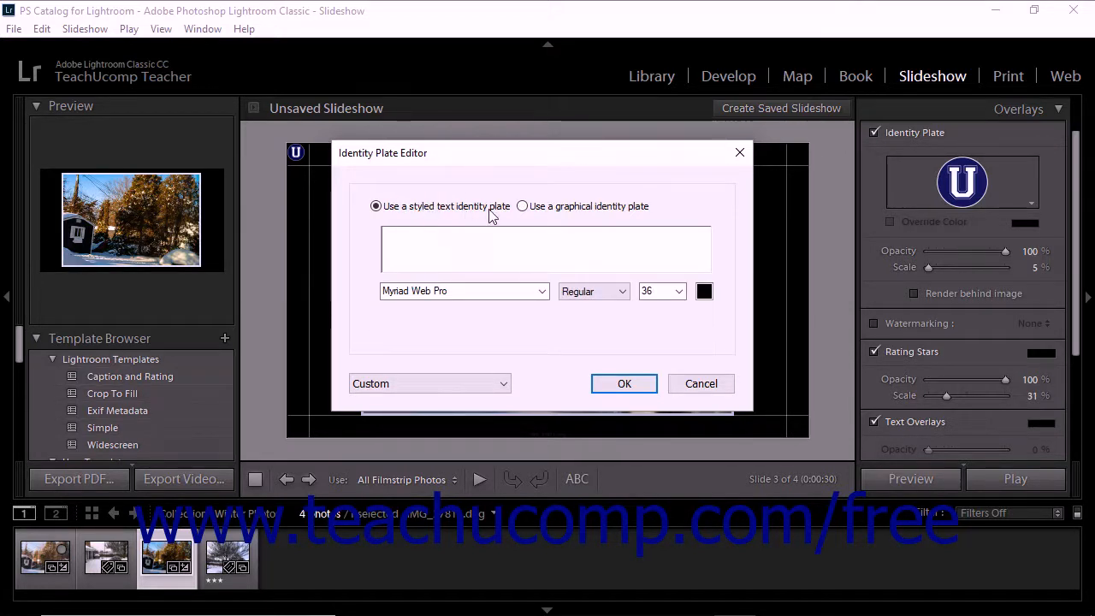
click(545, 212)
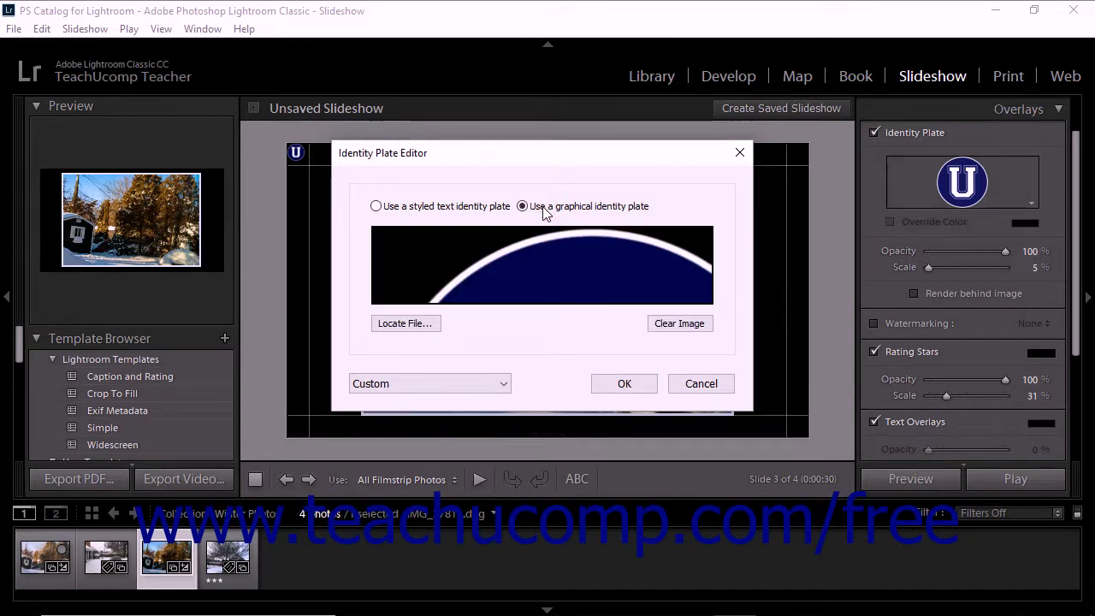
click(481, 213)
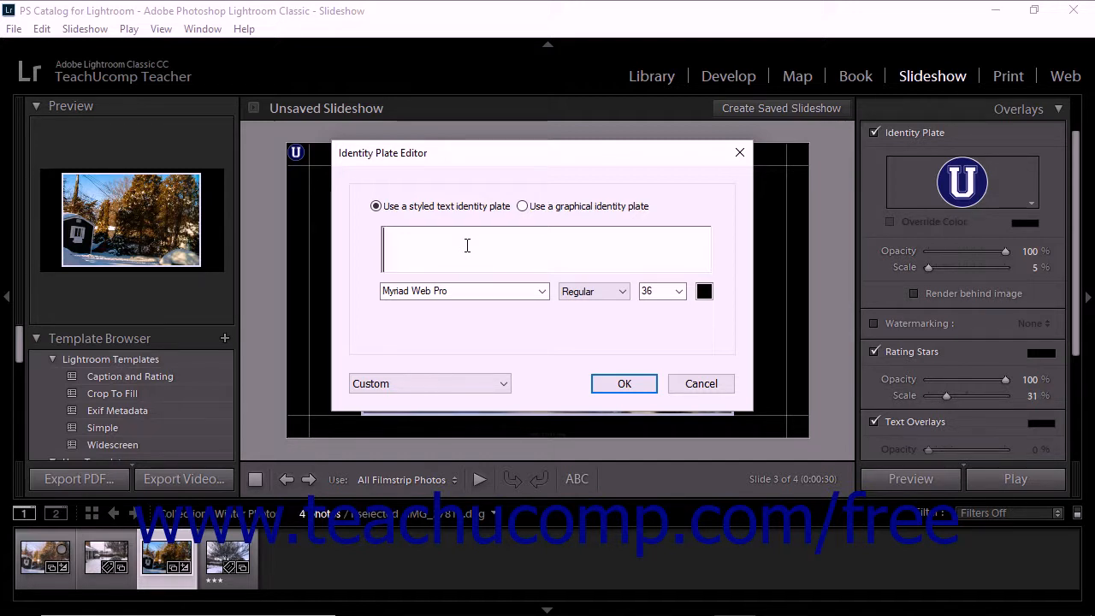
text(TUC Photography)
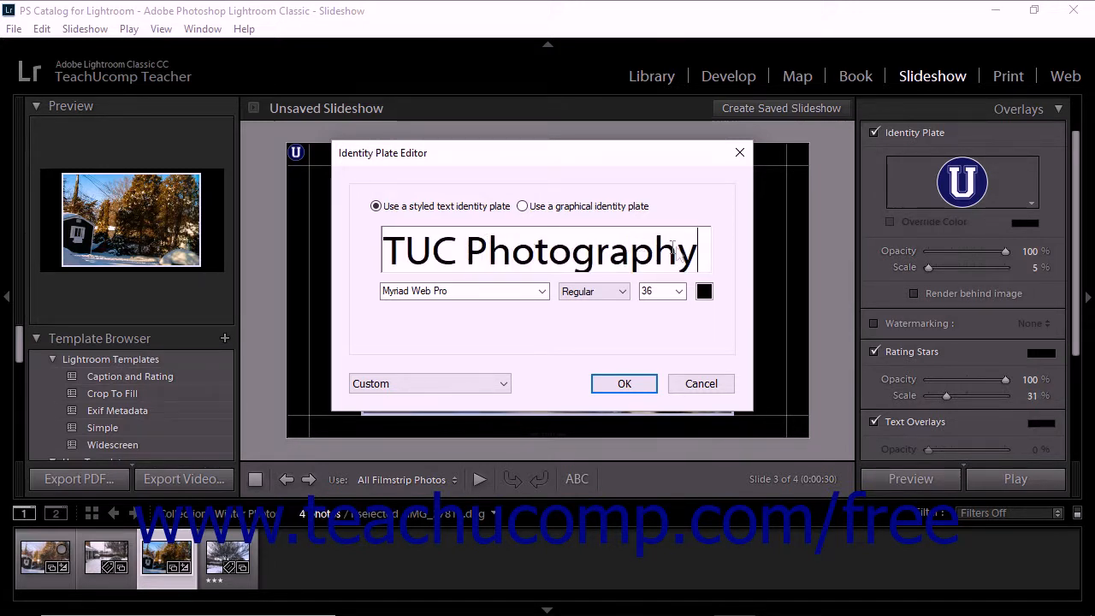
Format the whole identity plate text in Tahoma, Regular style, at size 48.
drag(699, 253, 379, 248)
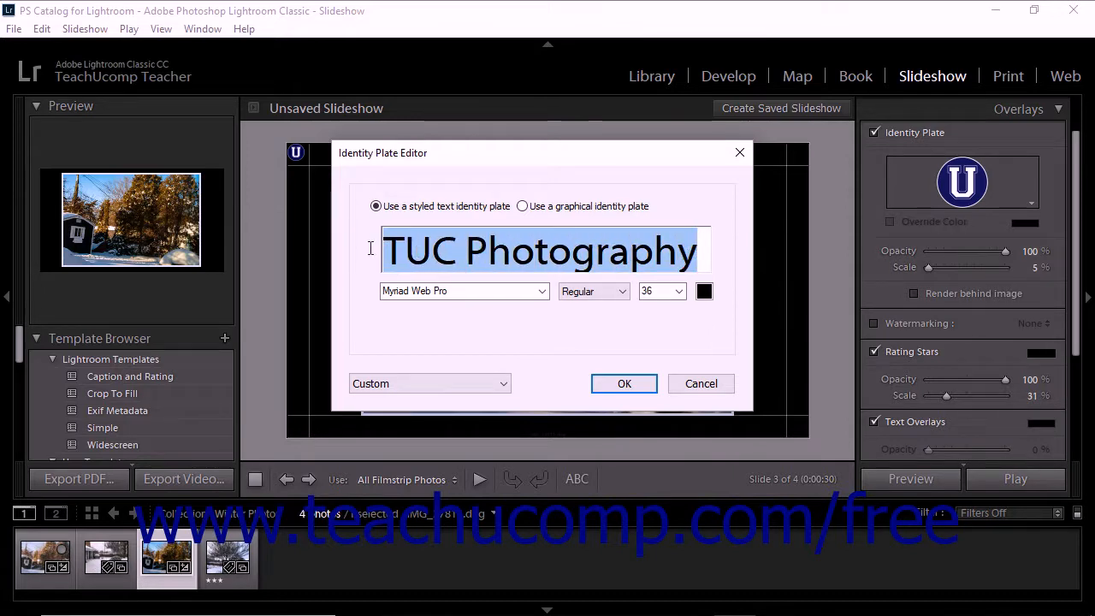
click(542, 291)
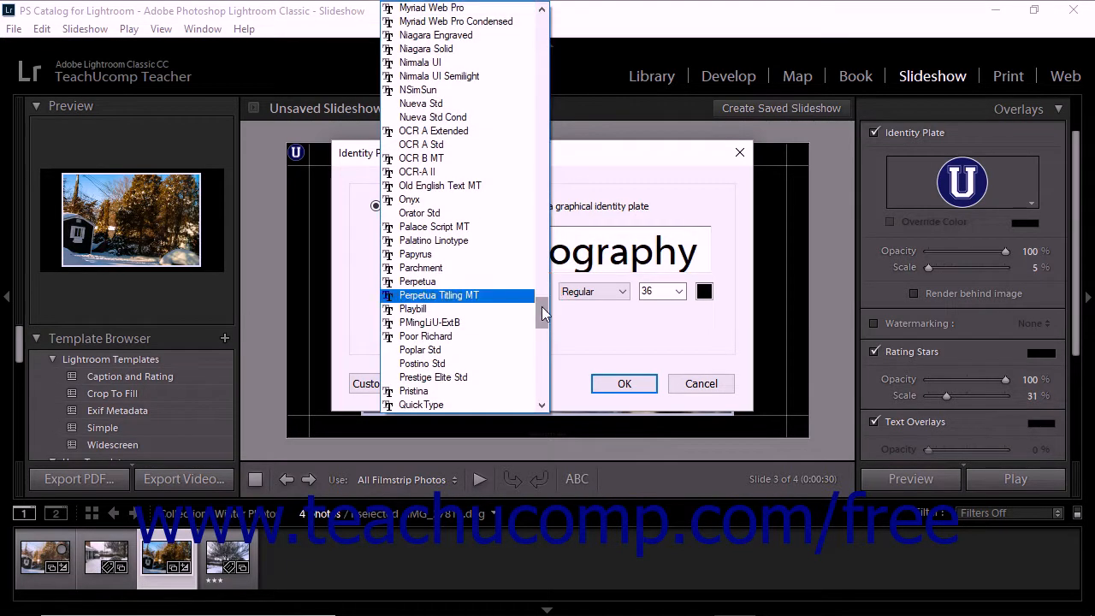
drag(542, 307, 539, 356)
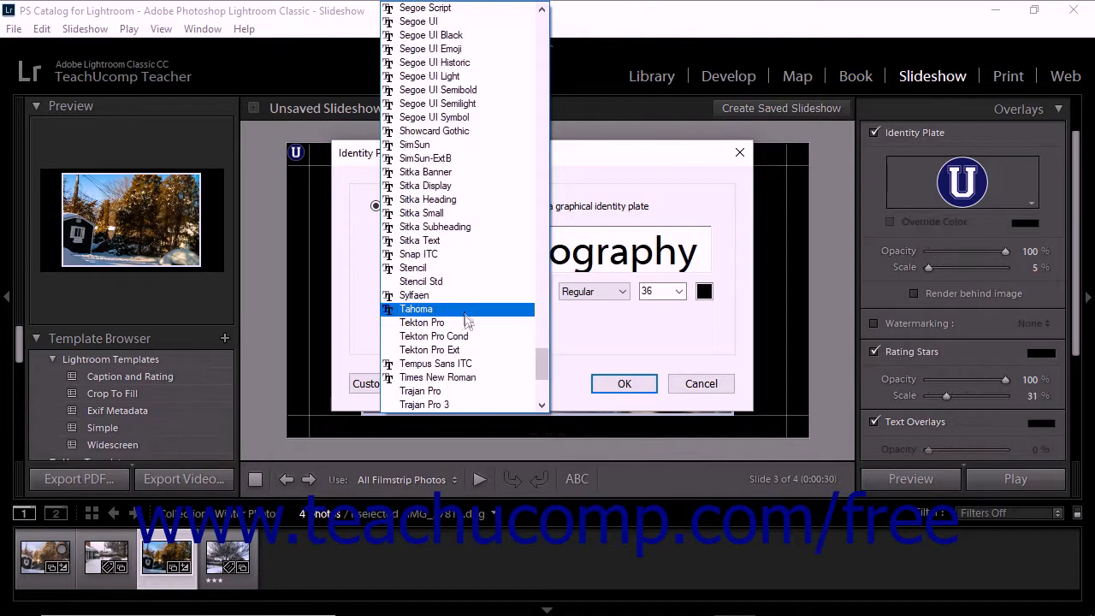
click(463, 312)
click(623, 293)
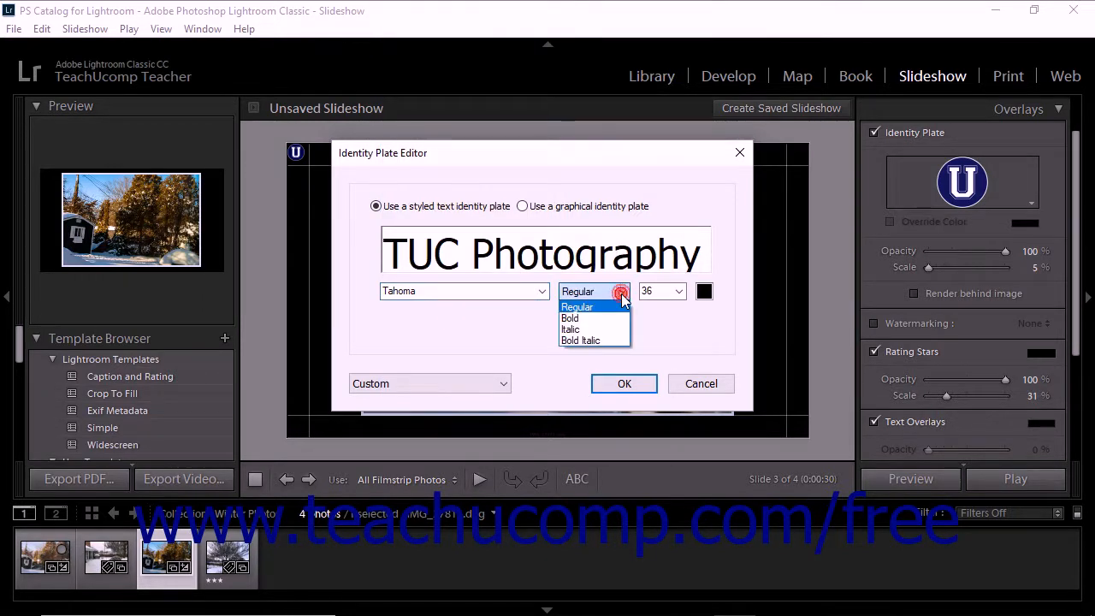
click(617, 307)
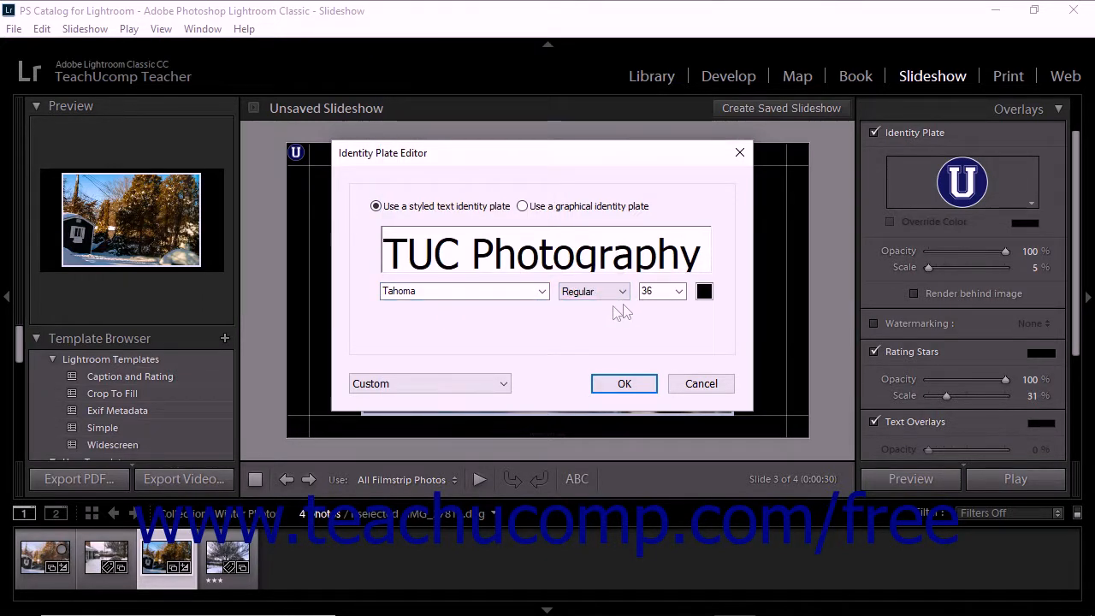
click(680, 292)
click(650, 462)
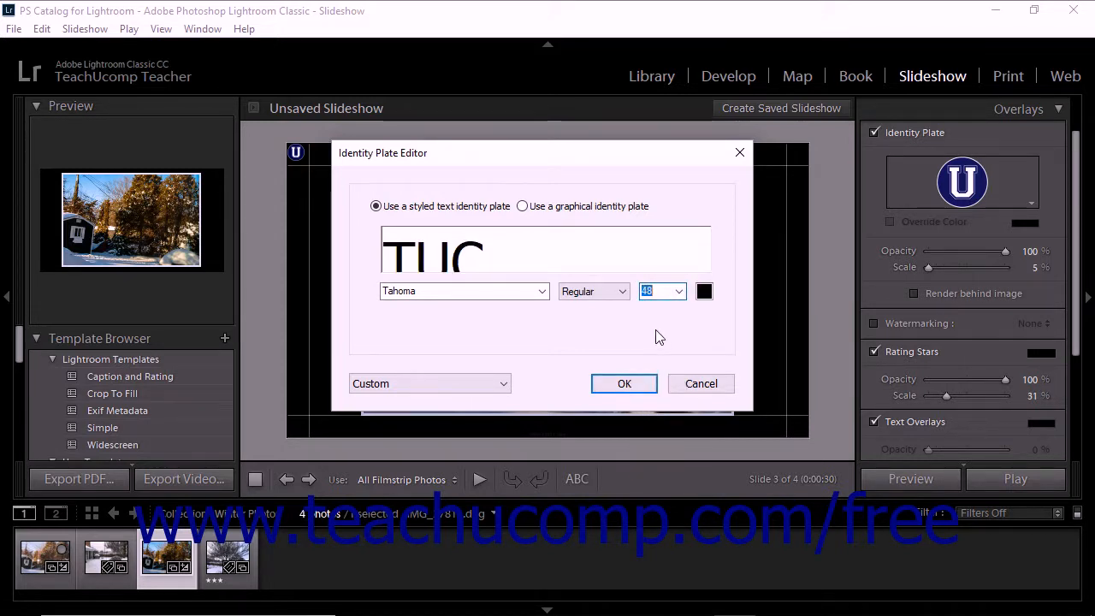
Color the identity plate text light gray (RGB 192, 192, 192) from the basic colors.
click(703, 293)
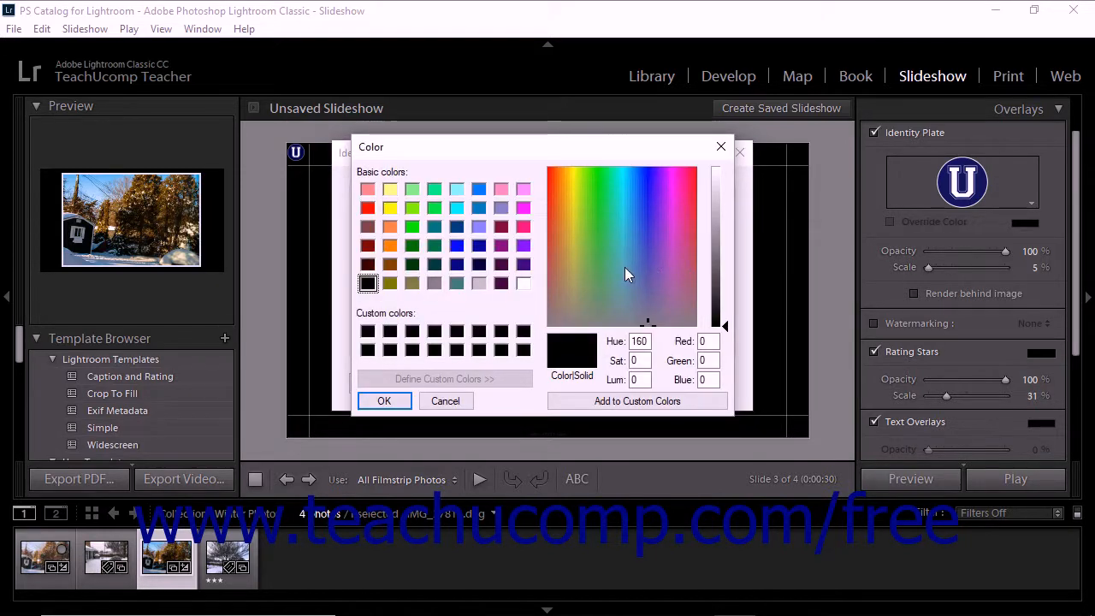
click(480, 283)
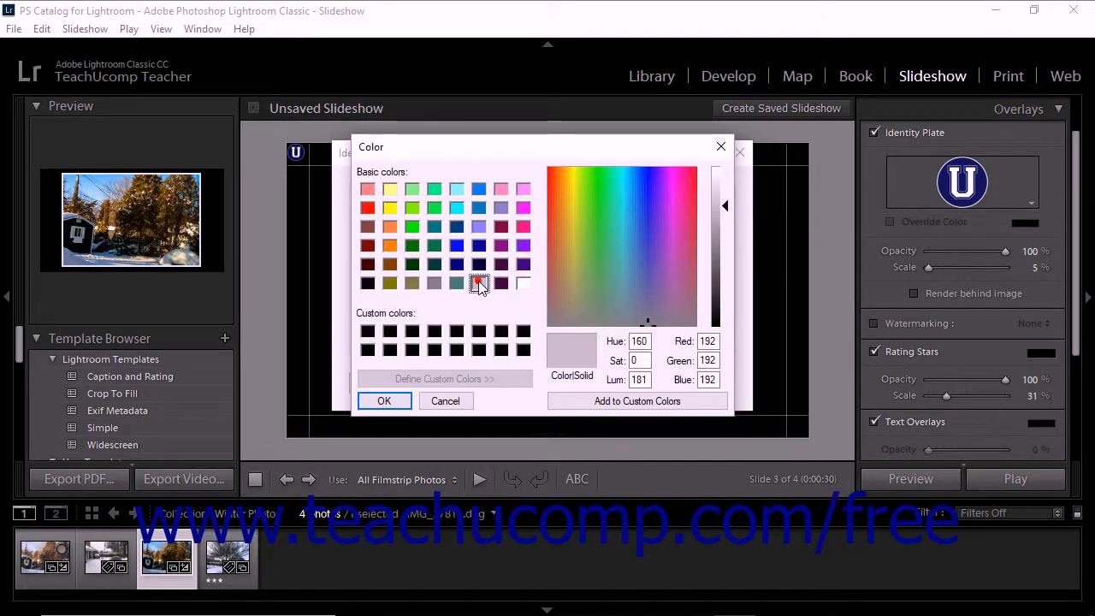
click(386, 401)
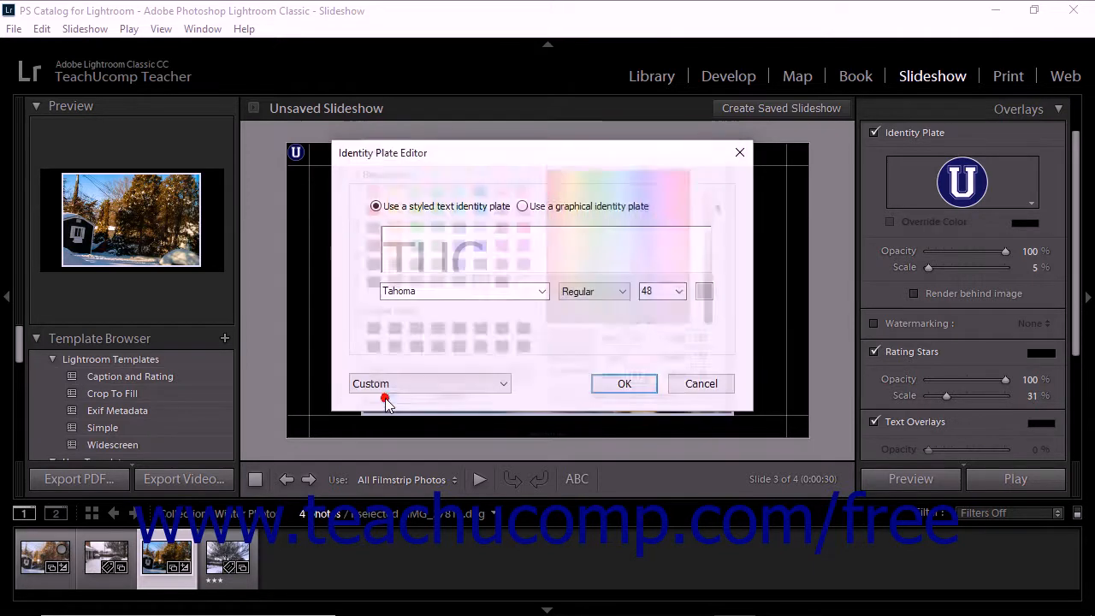
Switch to a graphical identity plate and replace its current image with the Snowflake image from the Pictures folder.
click(551, 212)
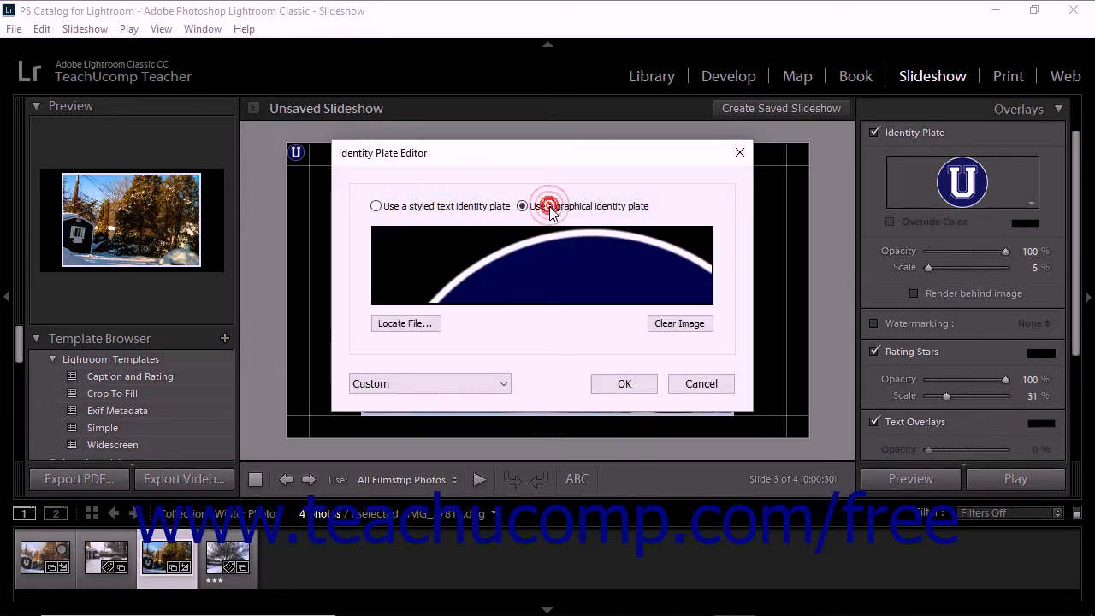
click(673, 323)
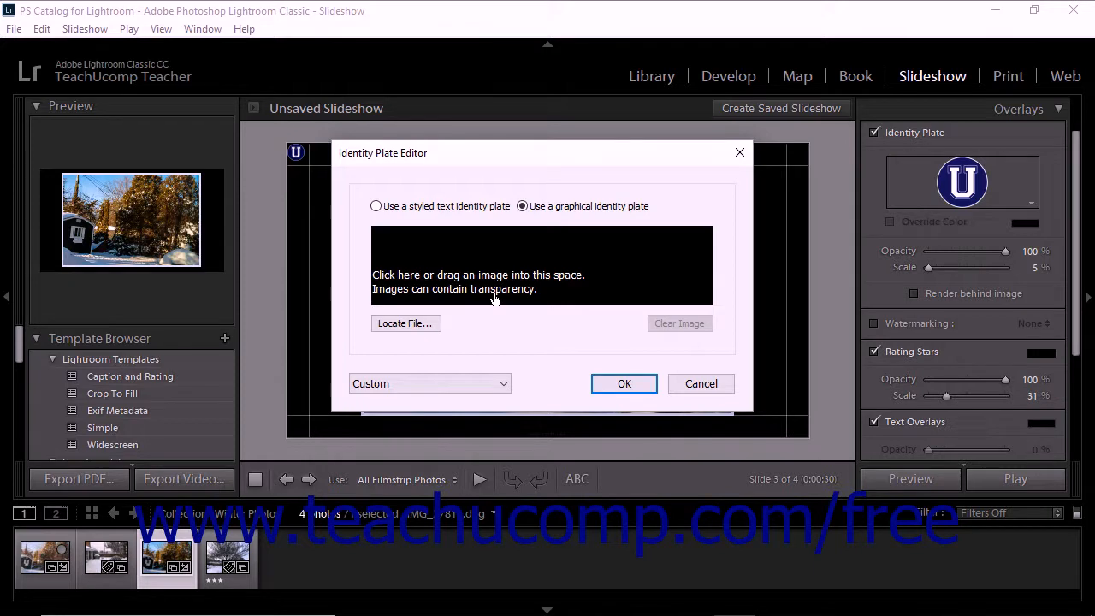
click(431, 328)
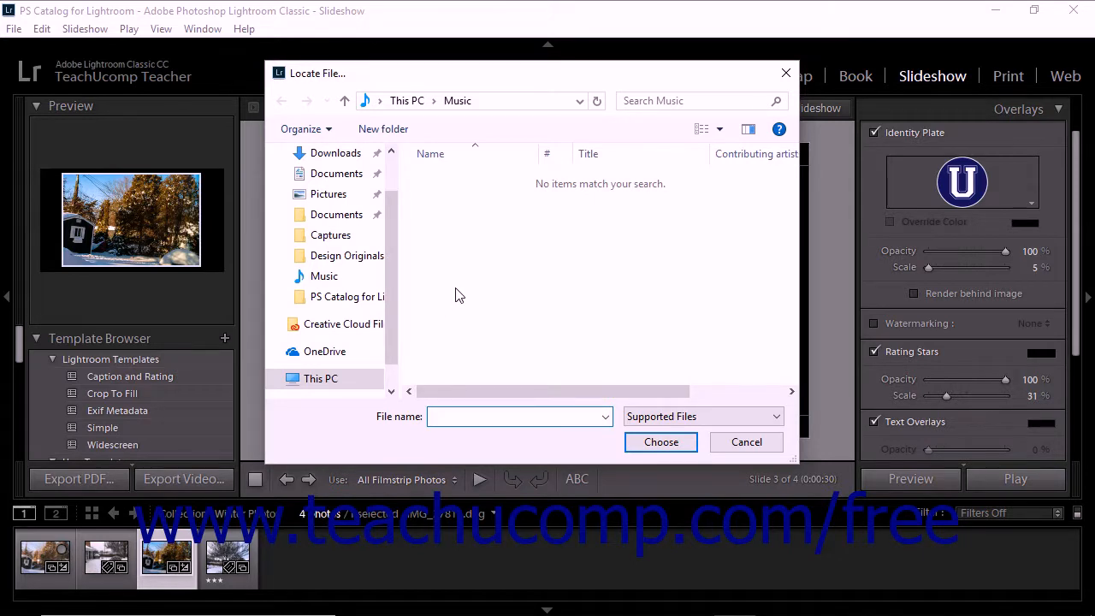
click(351, 199)
scroll(629, 283, down, 5)
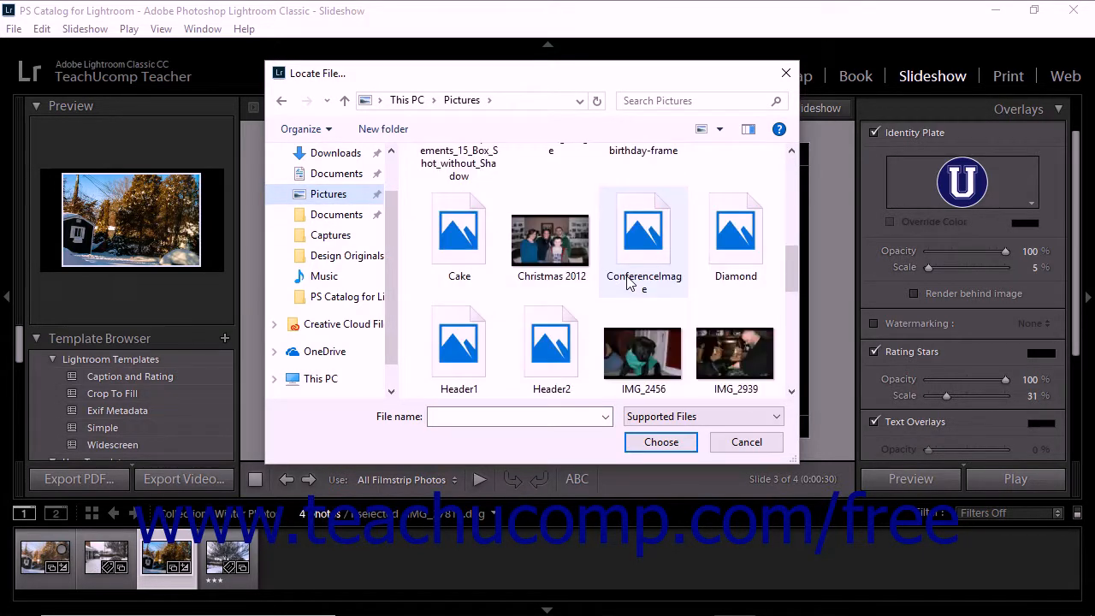
scroll(637, 285, down, 5)
click(647, 248)
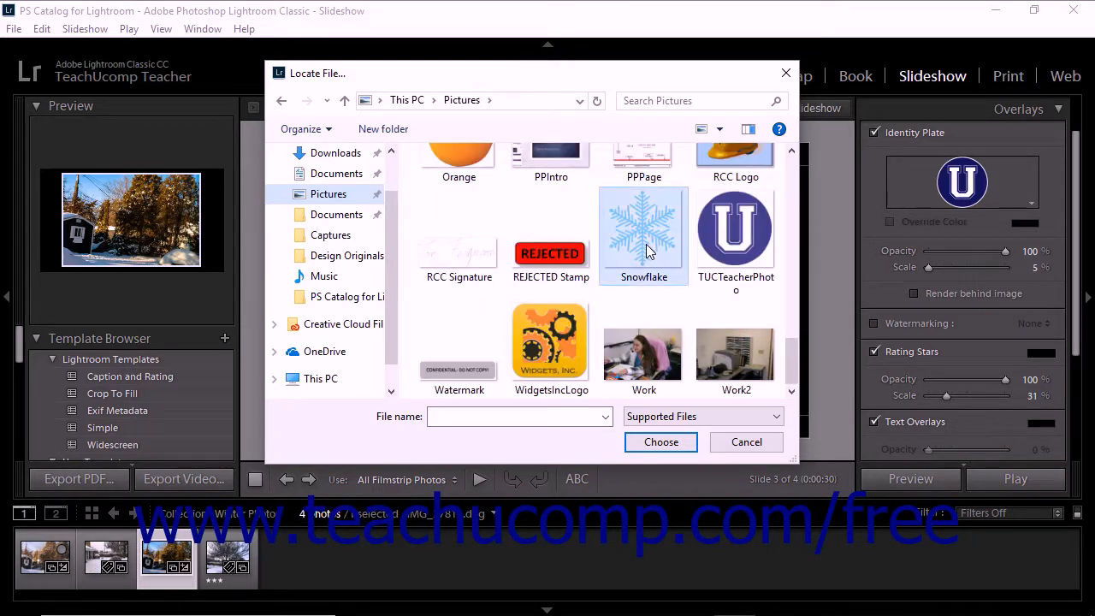
click(660, 442)
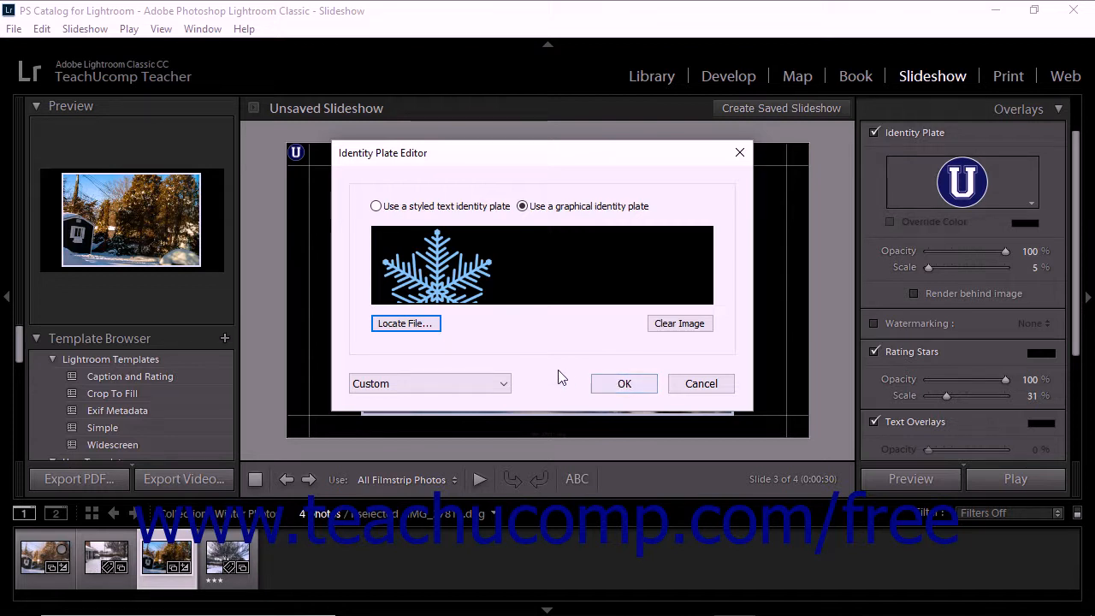
Save the custom graphical identity plate under the name "Snowflake".
click(503, 386)
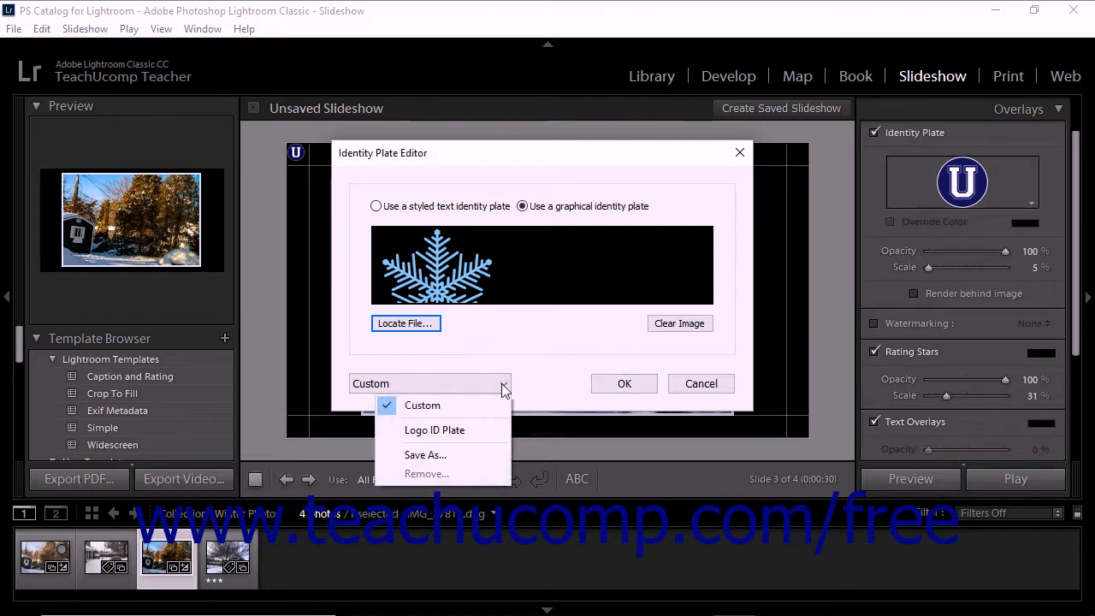
click(461, 448)
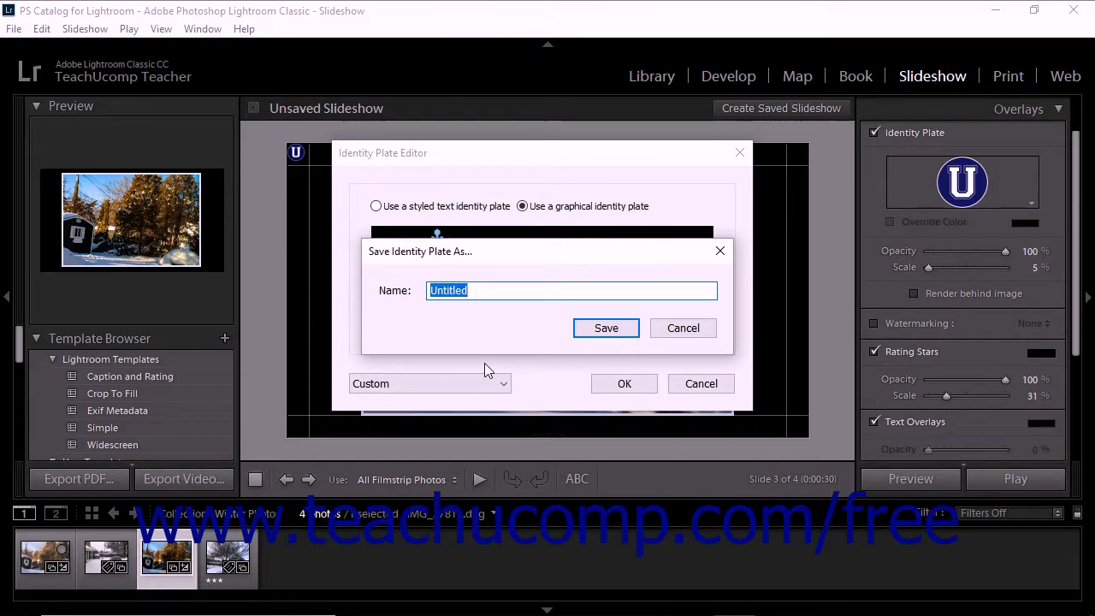
text(Snowflake)
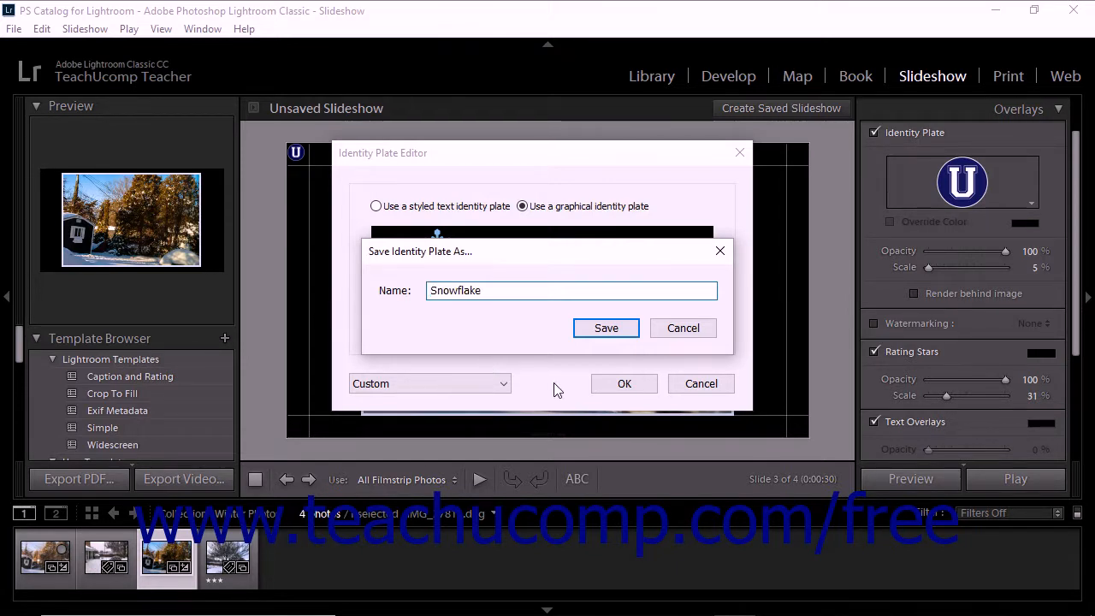
click(606, 329)
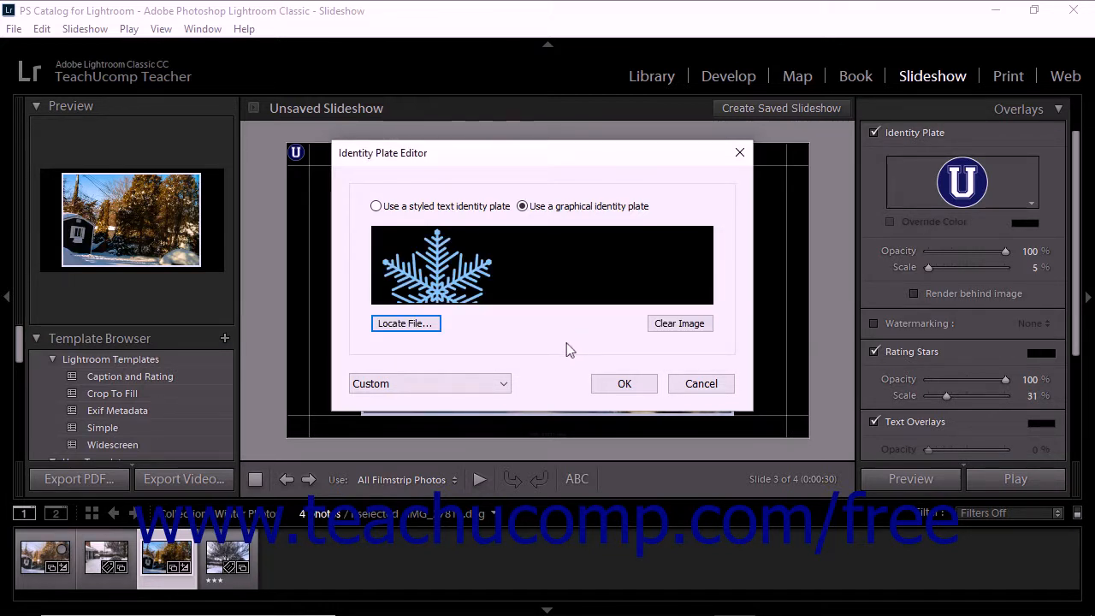
Select the saved Snowflake identity plate in the editor and remove it from the saved plates.
click(458, 387)
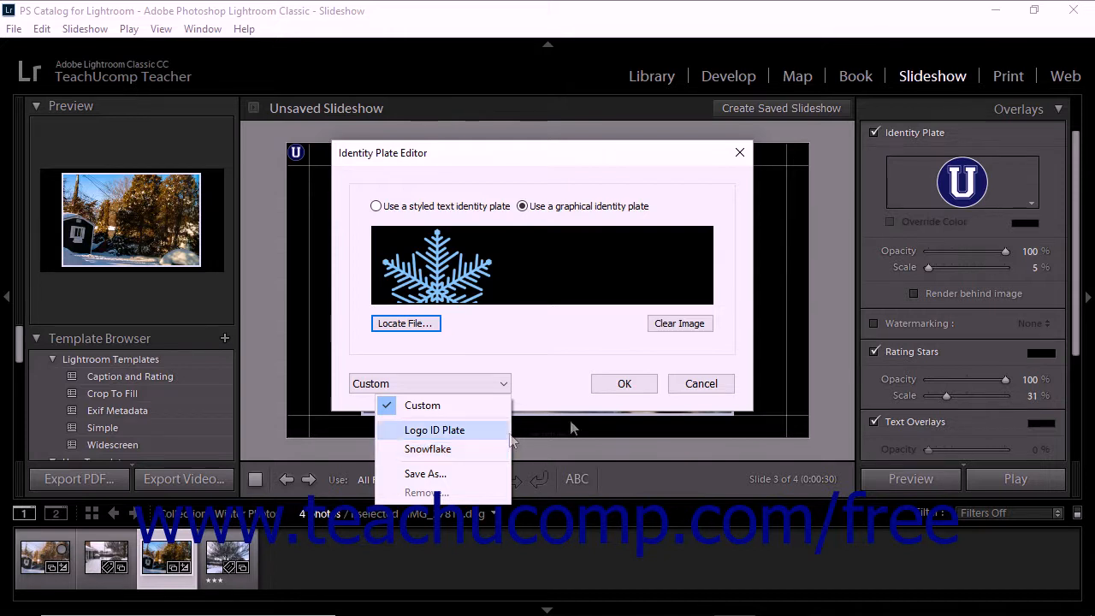
click(615, 349)
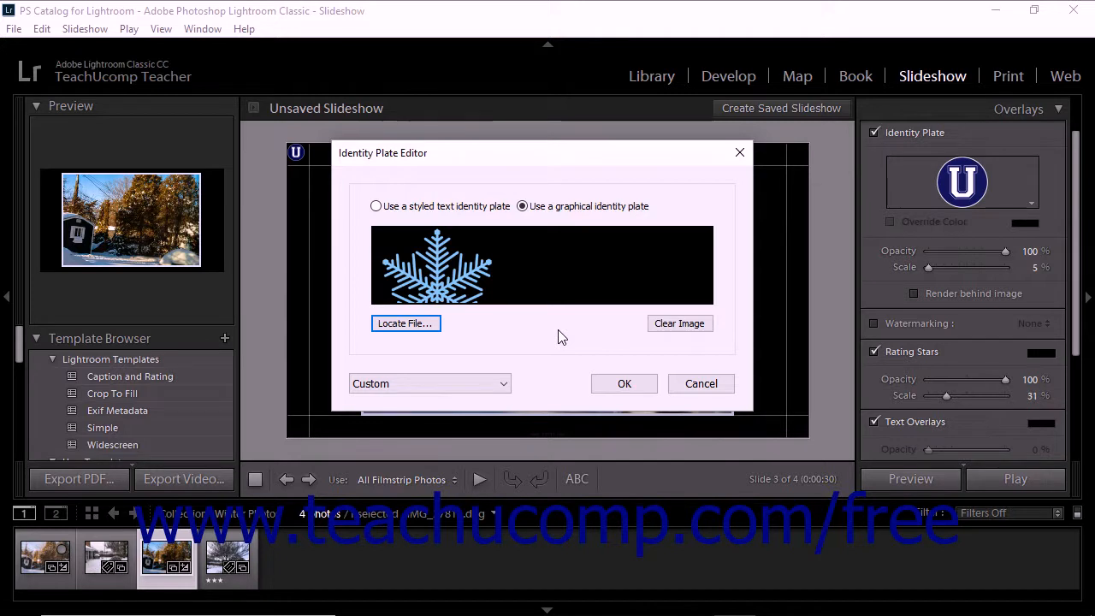
click(452, 383)
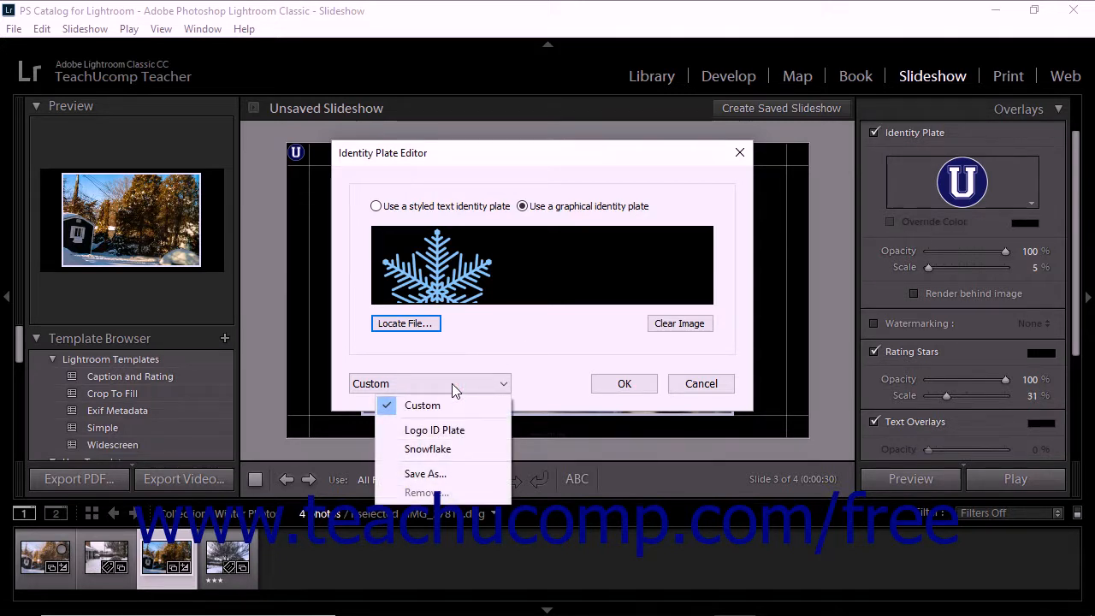
click(445, 441)
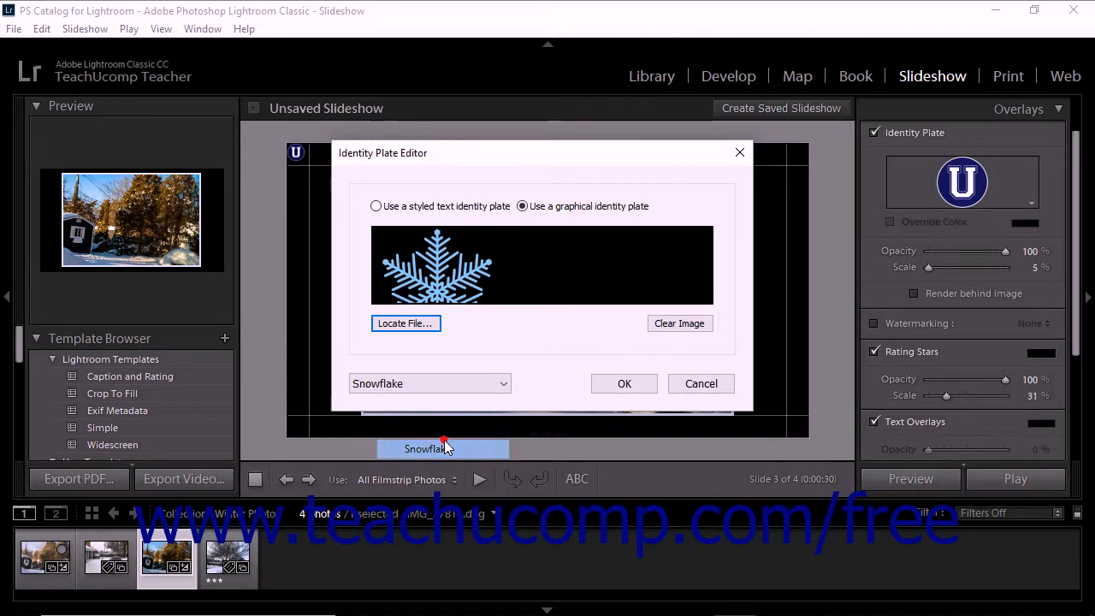
click(489, 386)
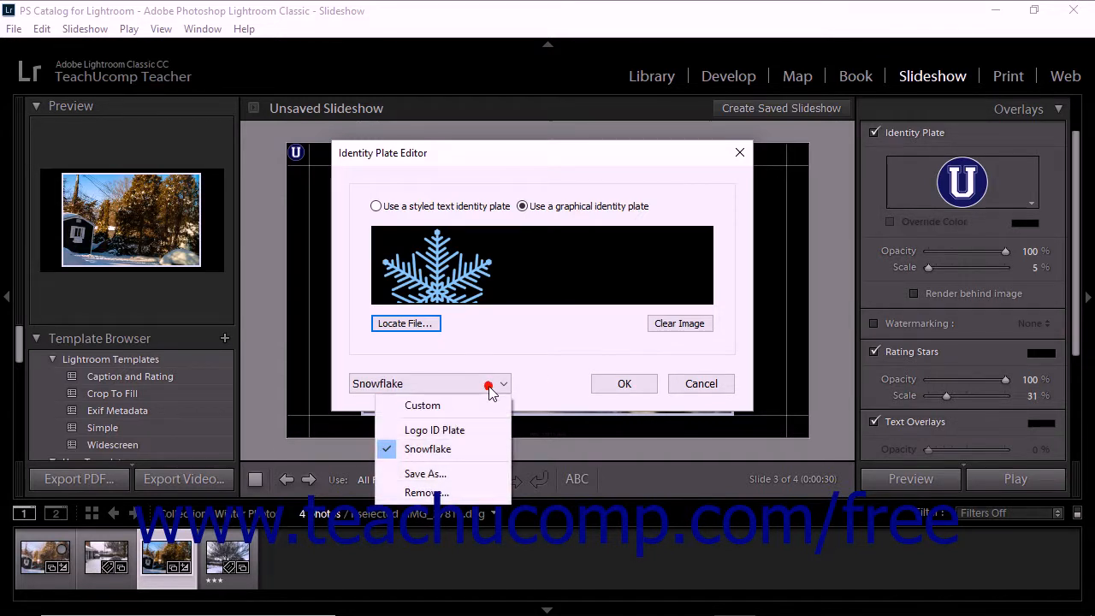
click(471, 491)
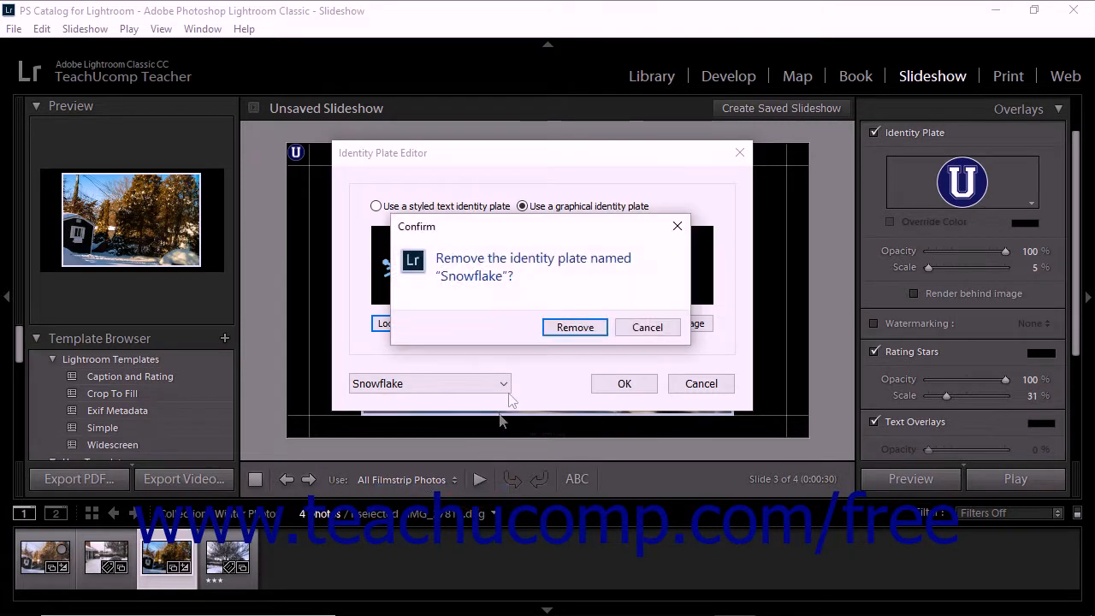
click(565, 330)
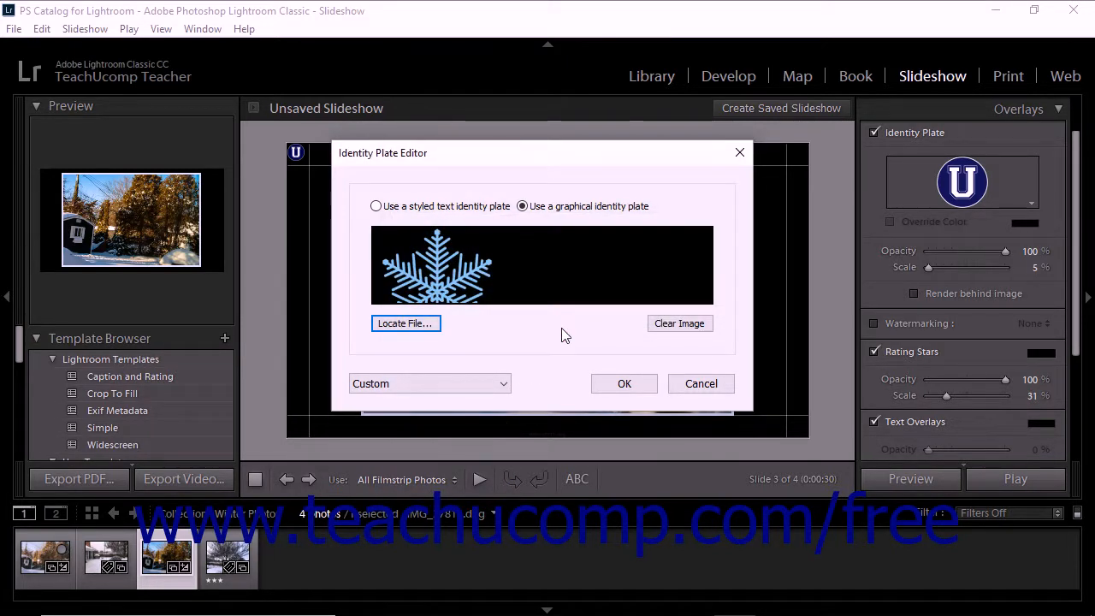
Choose the saved Logo ID Plate in the Identity Plate Editor and apply it.
click(501, 384)
click(477, 430)
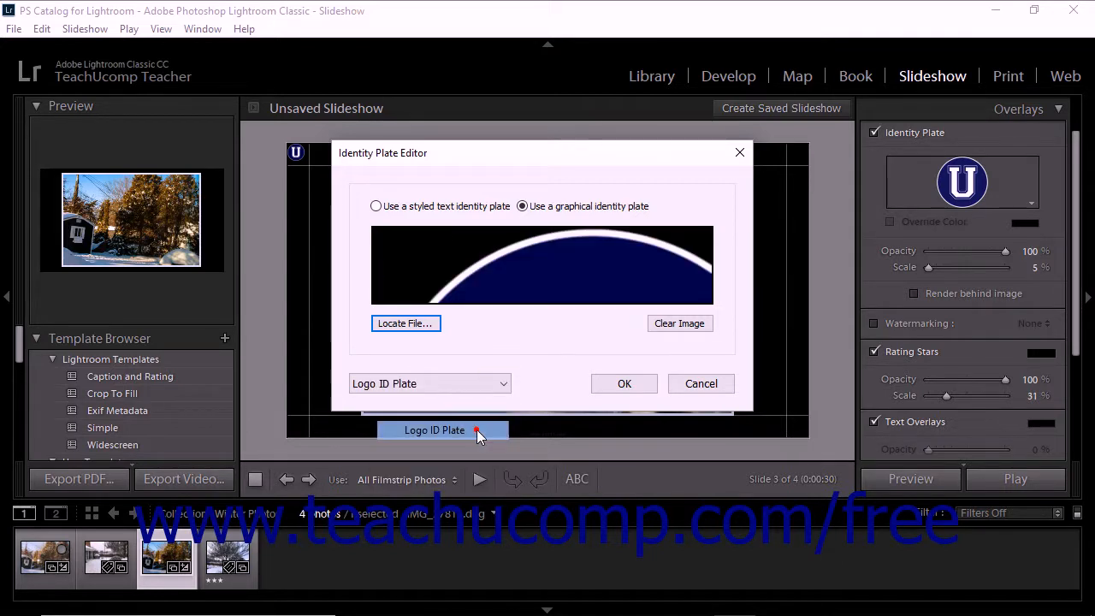
click(625, 383)
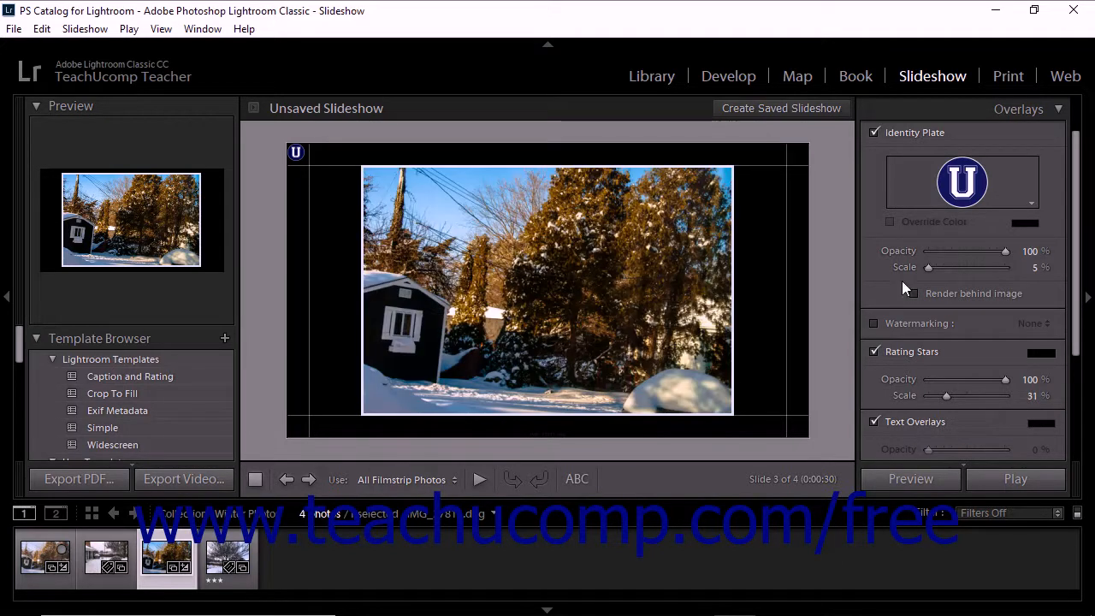
Switch the slideshow overlay to the Main Identity Plate and enable its color override.
click(1018, 190)
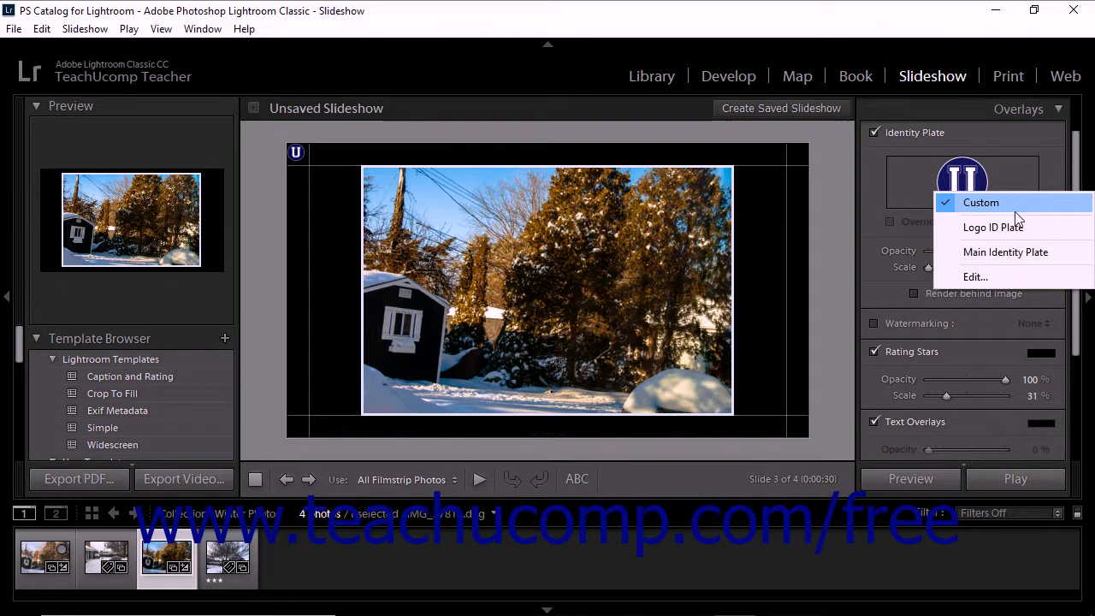
click(997, 252)
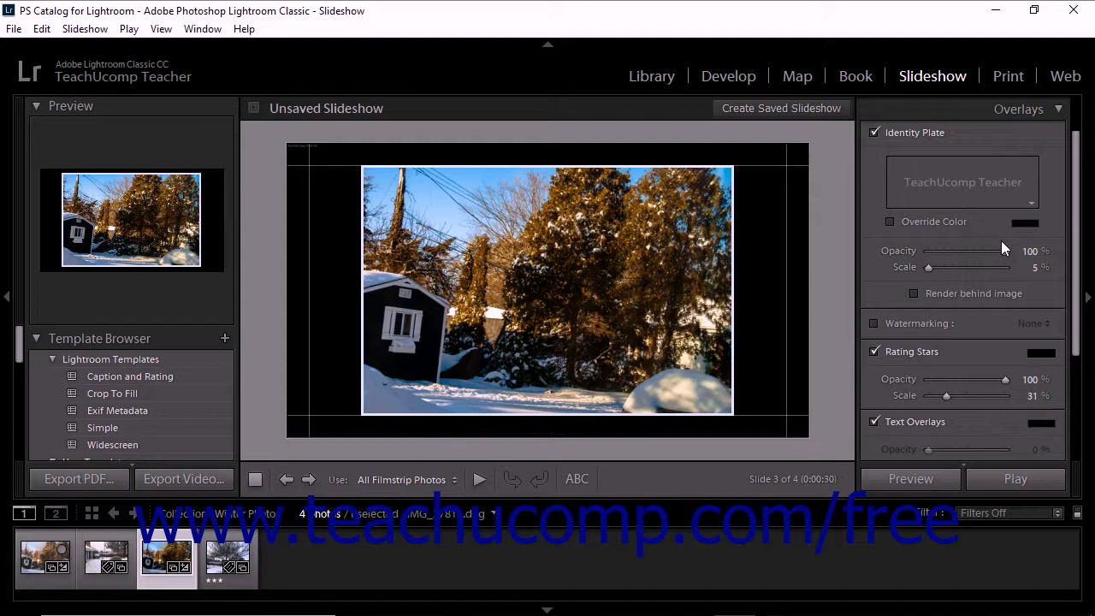
click(917, 223)
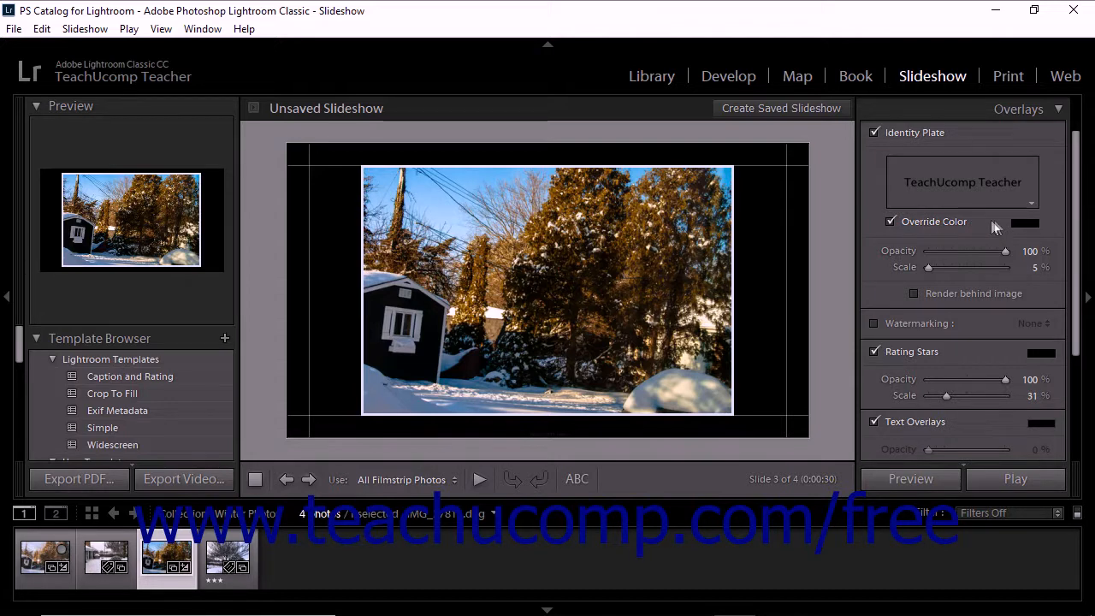
Set the identity plate's override color to white (FFFFFF) and raise the color picker's saturation to 70%.
click(1020, 224)
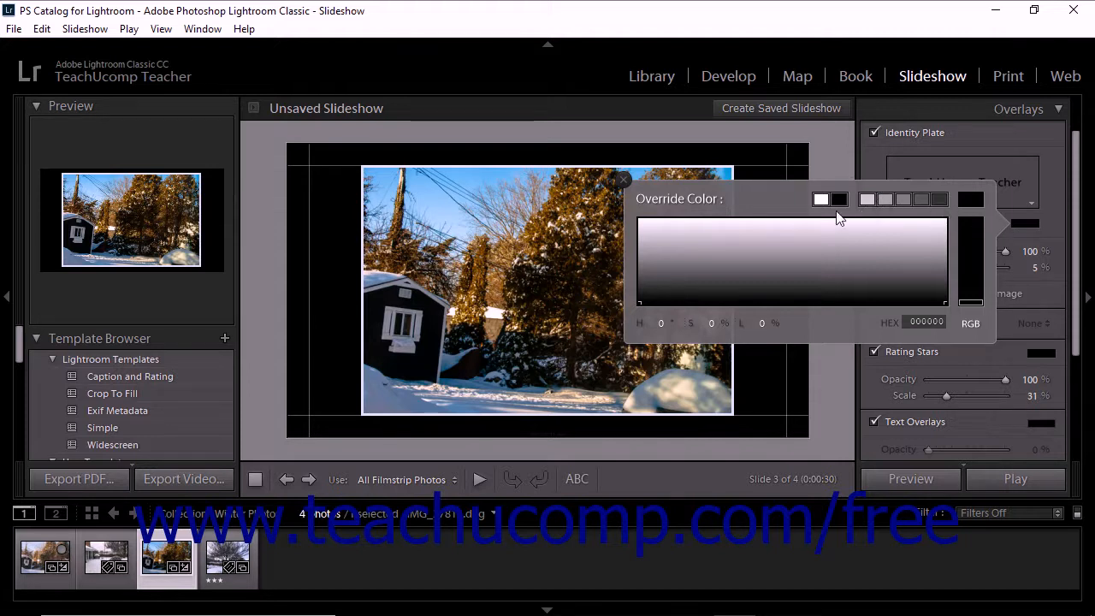
click(822, 201)
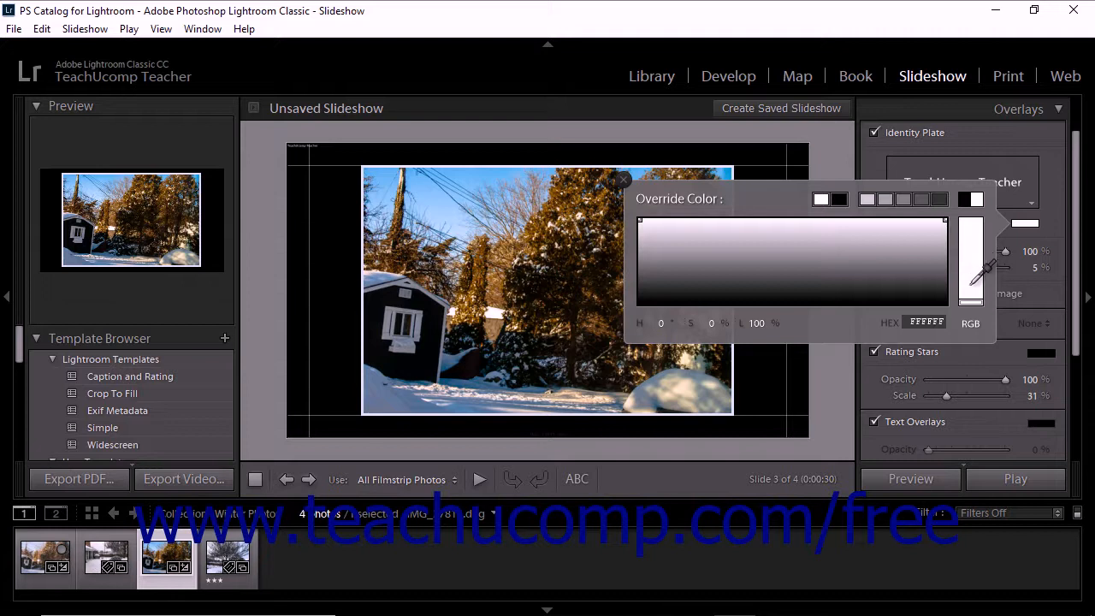
drag(973, 304, 978, 244)
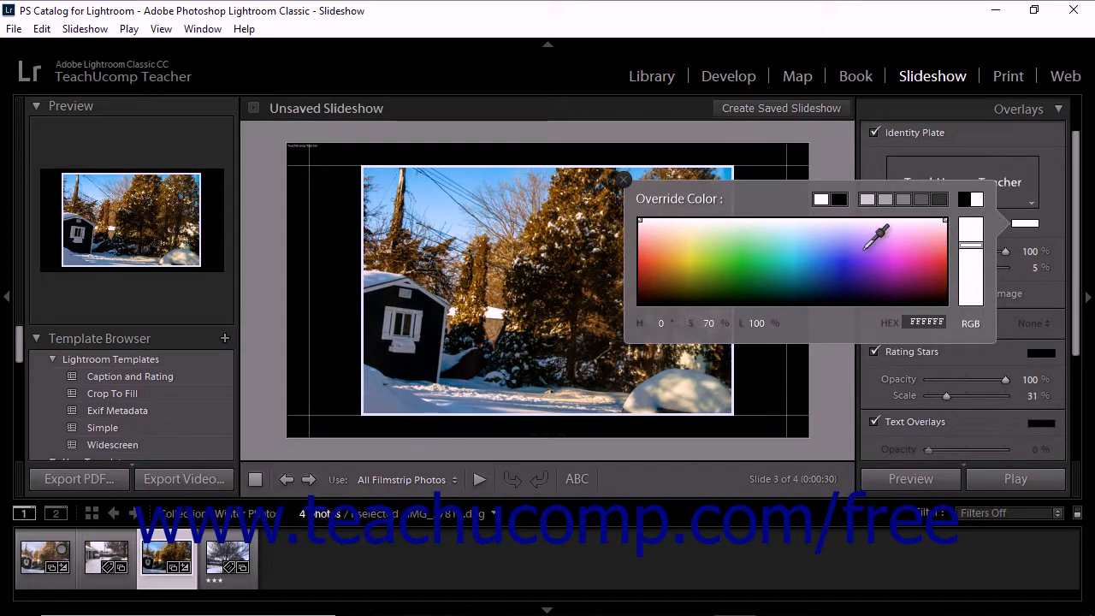
click(624, 181)
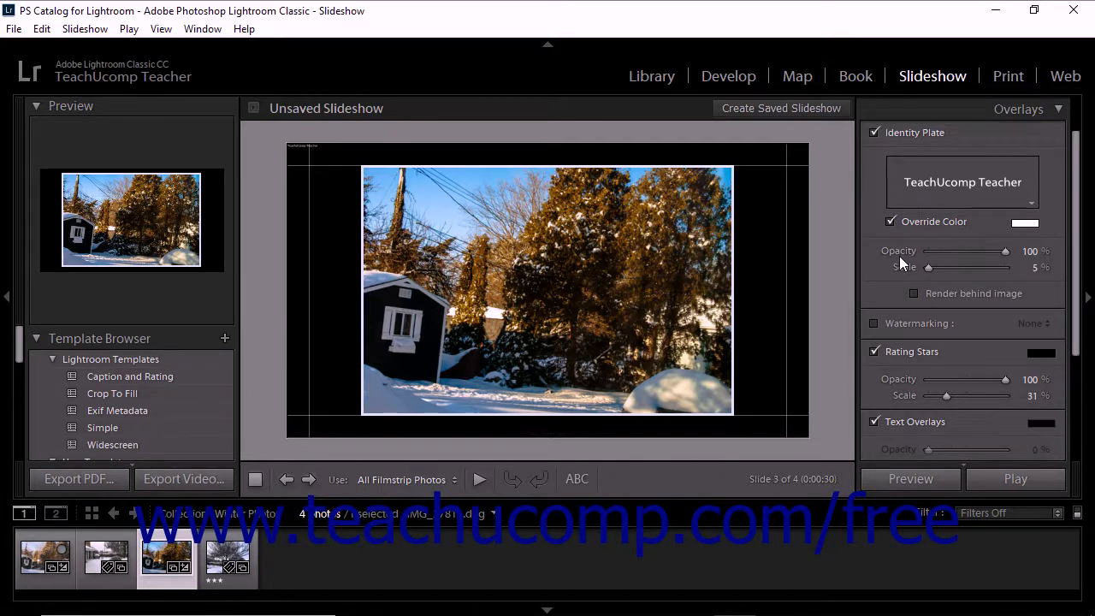
Set the identity plate to render behind the image and scale it to 24%.
drag(930, 267, 944, 268)
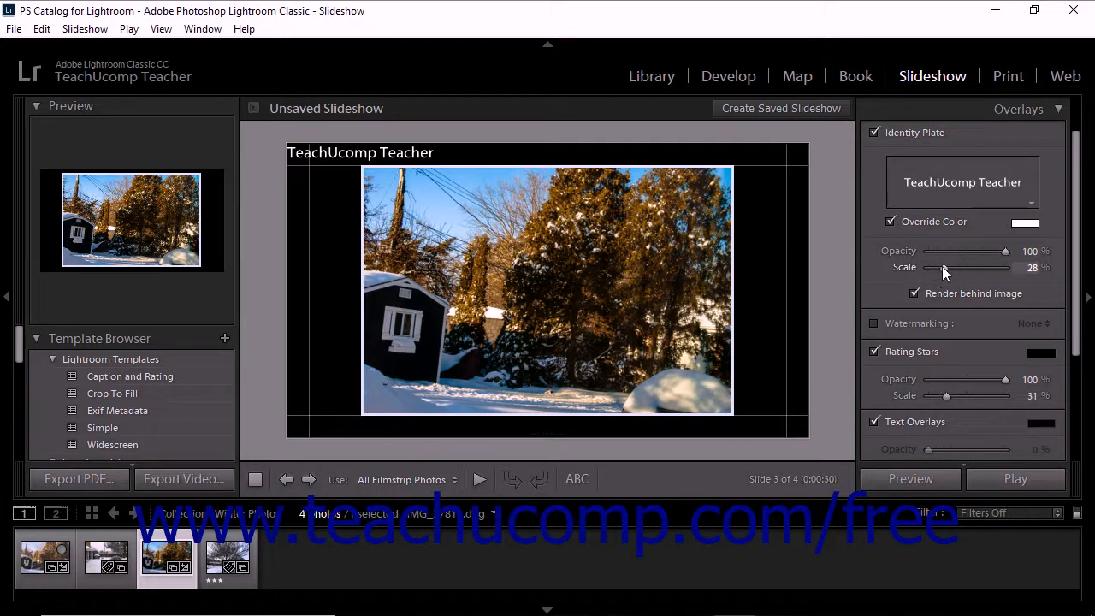
drag(942, 267, 957, 267)
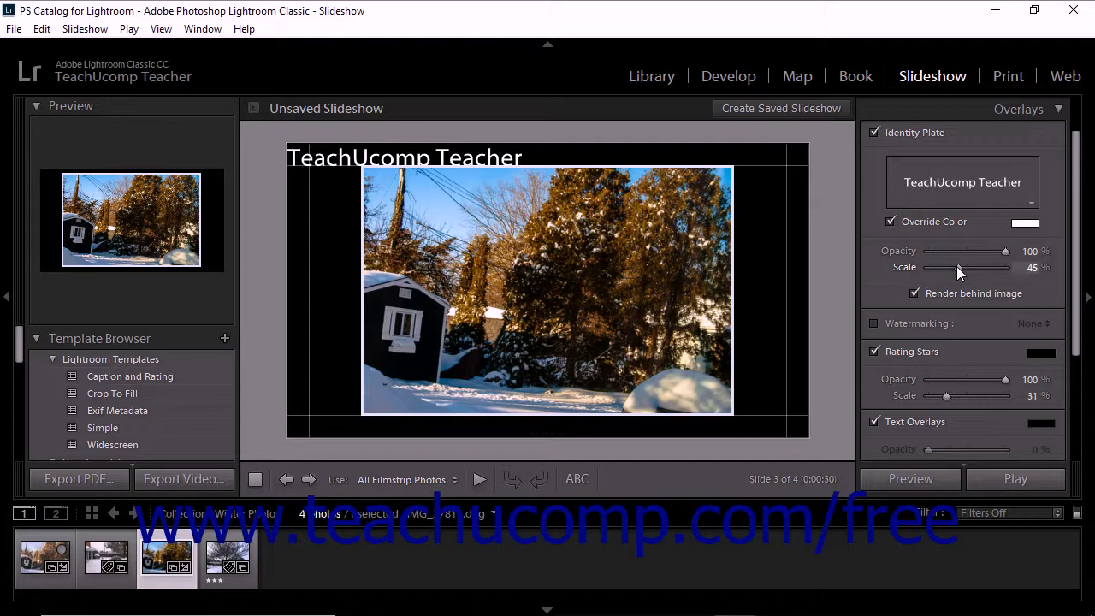
drag(956, 266, 939, 267)
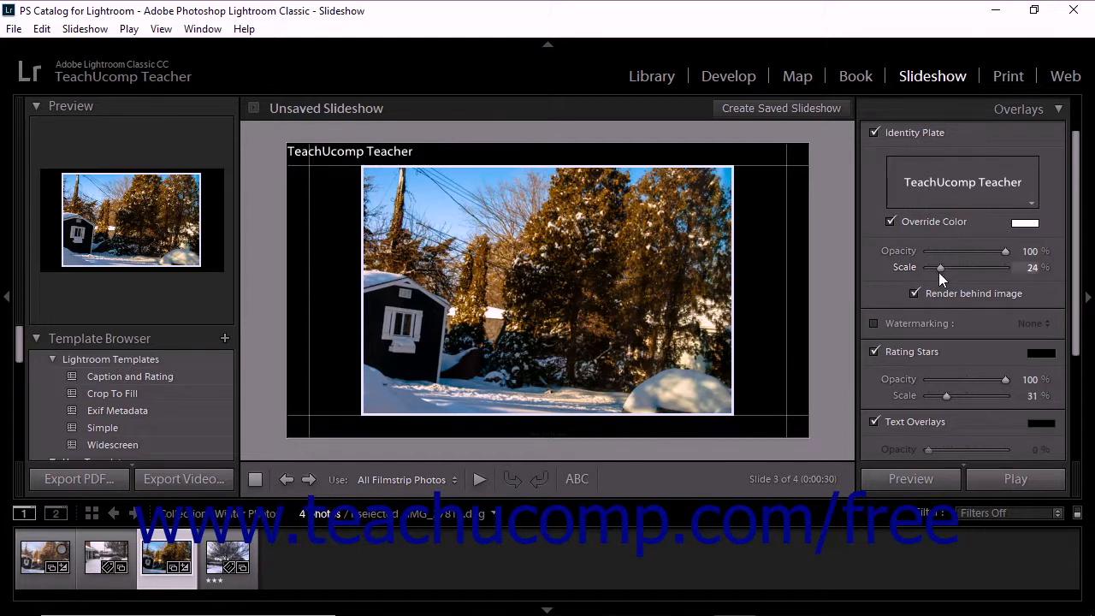
Move the identity plate text from the slide's upper-left corner to the bottom center, just below the photo.
click(321, 152)
drag(324, 151, 526, 431)
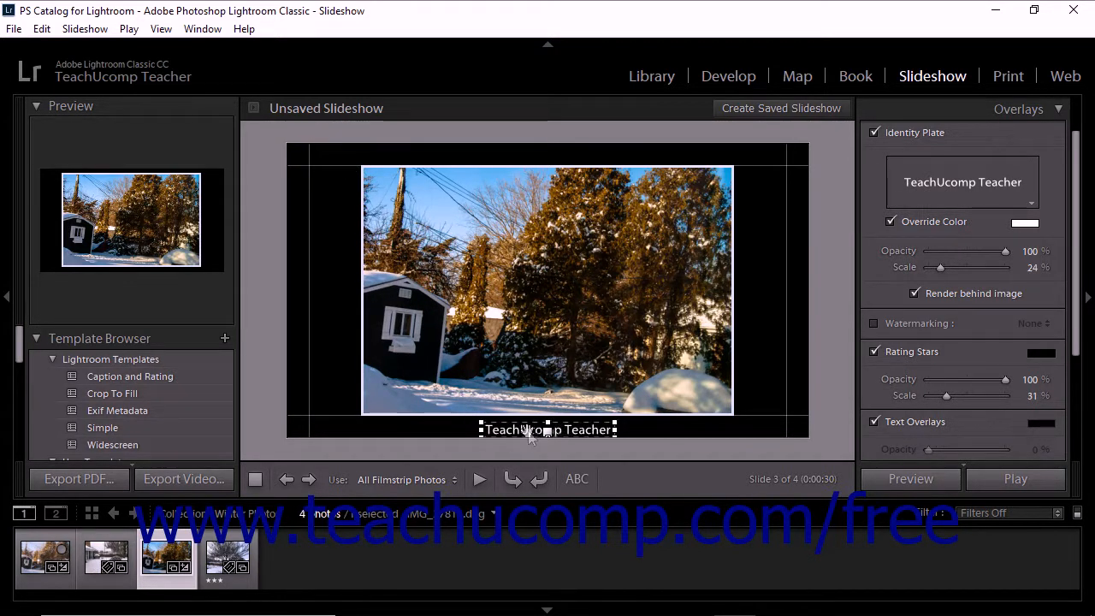